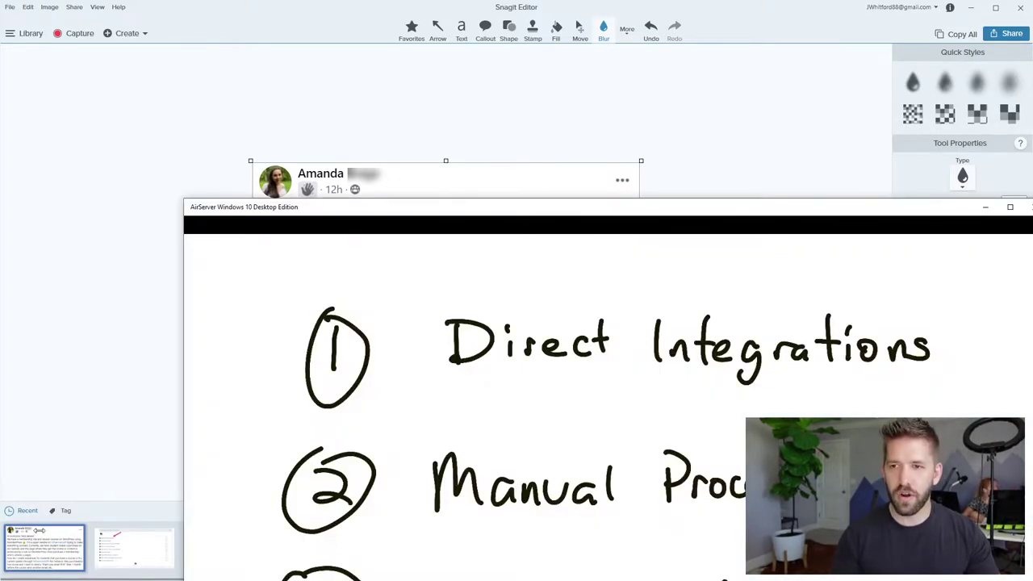
Step: Maximize the AirServer window so the three integration methods fill the screen
double_click(823, 214)
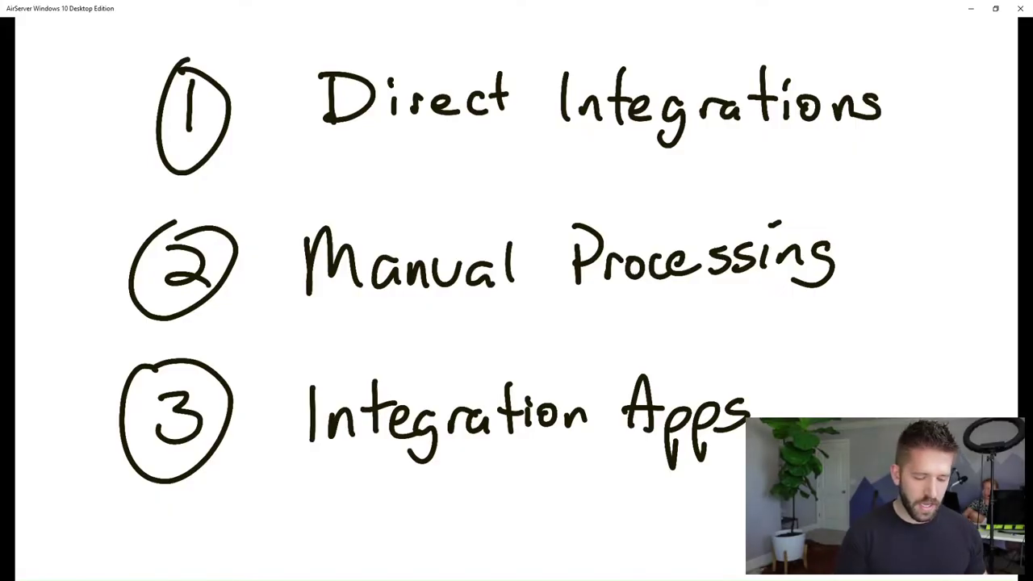
Step: Circle Direct Integrations in yellow on the iPad whiteboard
mouse_move(184, 60)
left_mouse_down()
mouse_move(794, 46)
mouse_move(193, 152)
mouse_move(186, 87)
left_mouse_up()
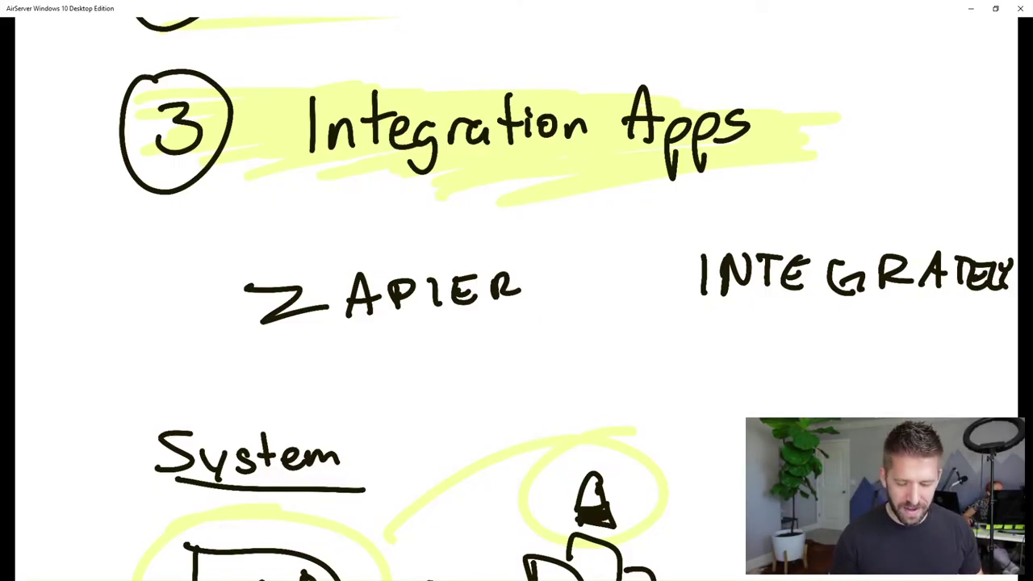
Step: Underline INTEGRATELY on the whiteboard as the chosen integration app
left_click_drag(716, 331, 984, 318)
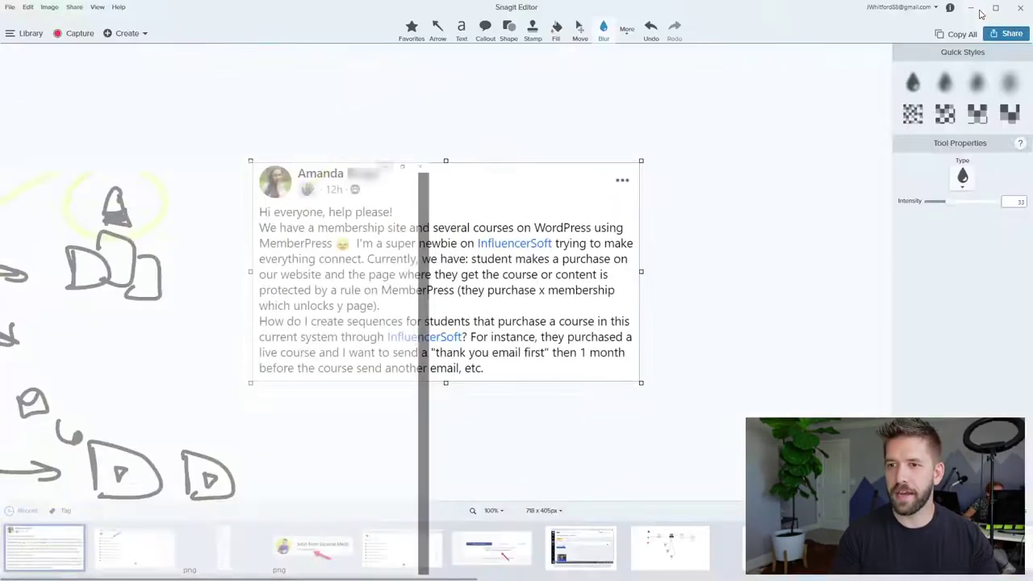
Step: Minimize Snagit Editor to reveal the Integrately MemberPress–InfluencerSoft page
left_click(971, 9)
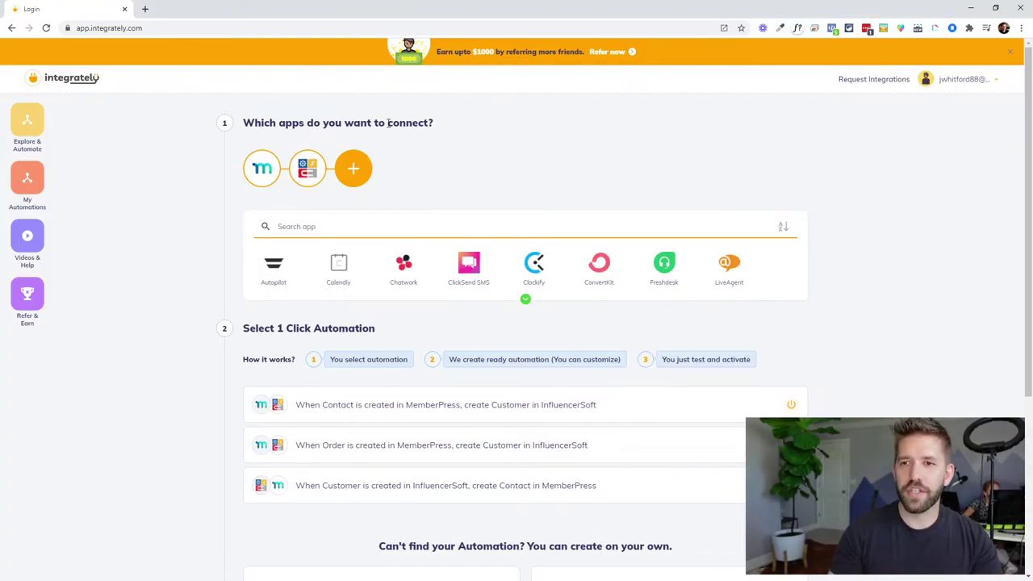
Step: Reselect MemberPress as the first app and InfluencerSoft as the second app
left_click(275, 154)
left_click(275, 154)
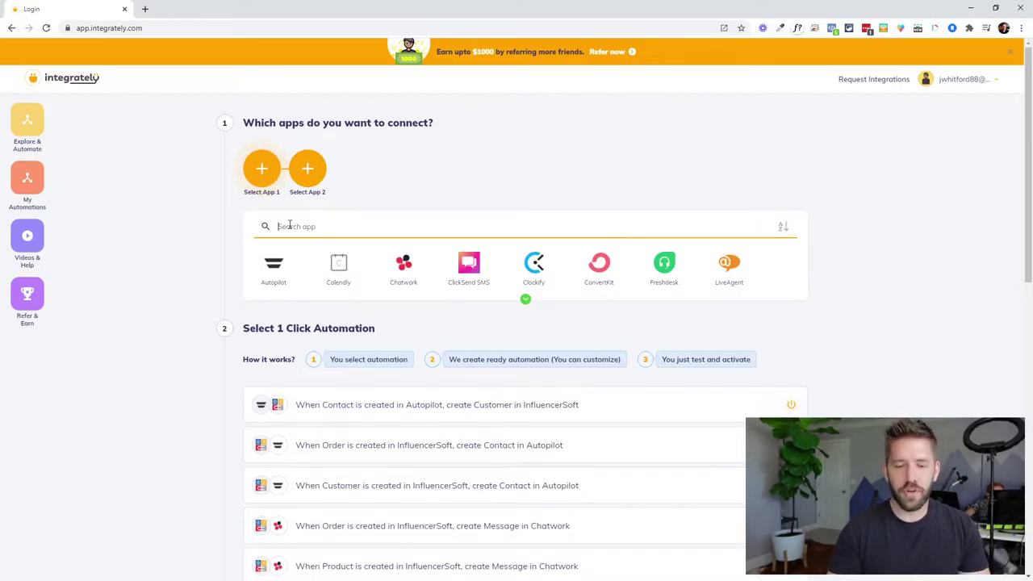
type("member")
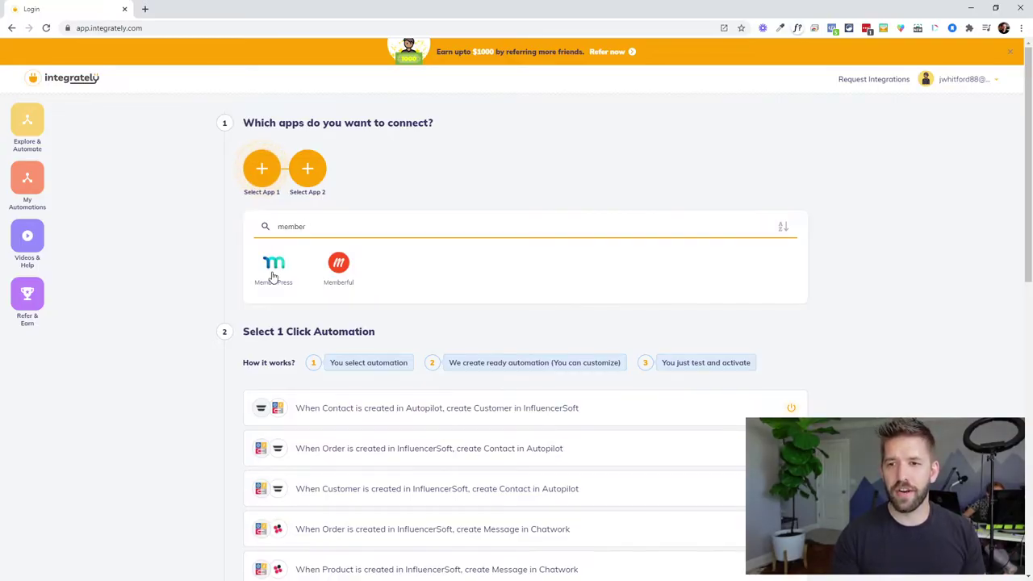
left_click(275, 270)
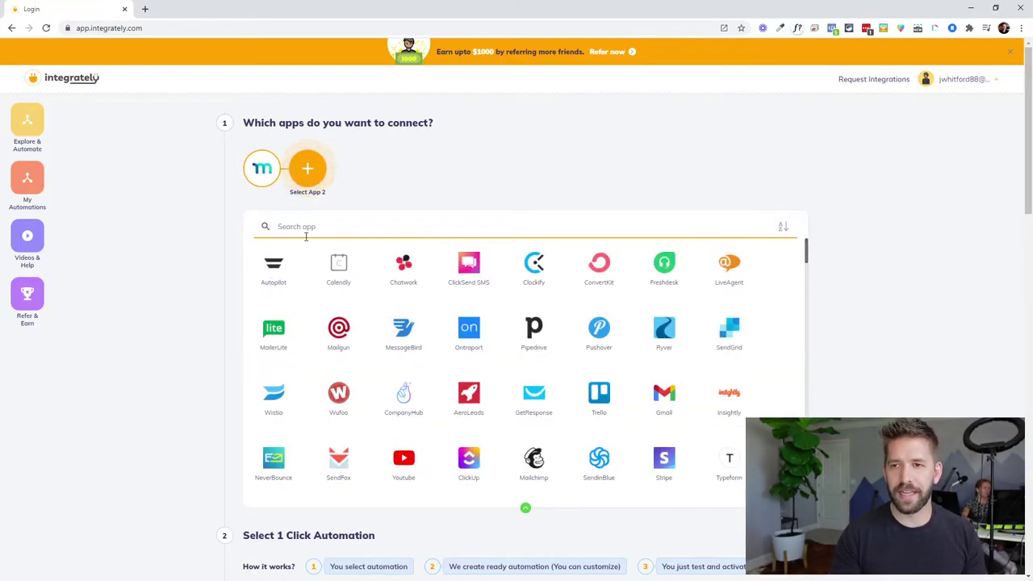
type("infl")
left_click(271, 268)
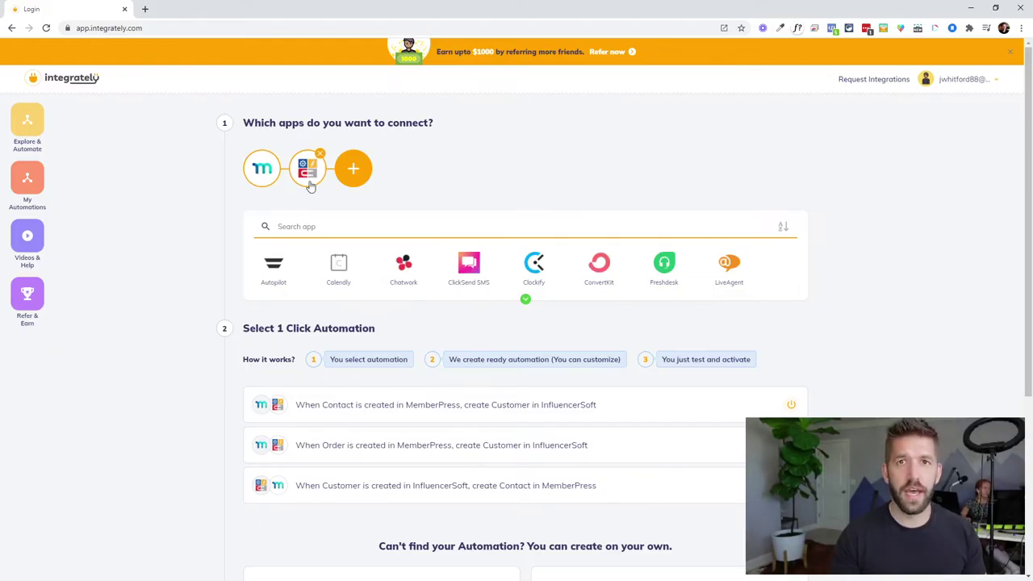
Step: Set the trigger to 'Transaction is completed in MemberPress'
scroll(475, 228, "down", 2)
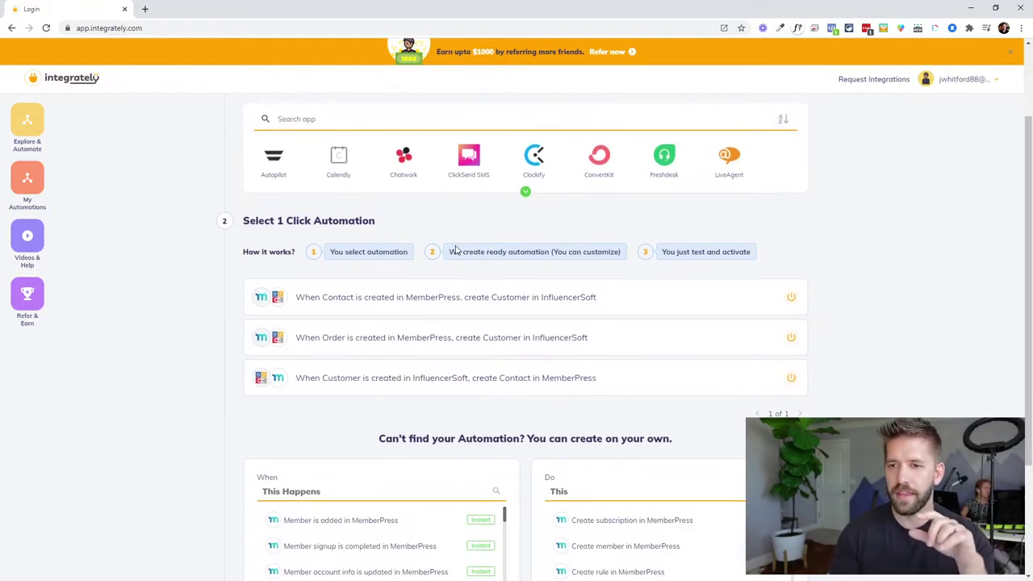
scroll(454, 250, "down", 2)
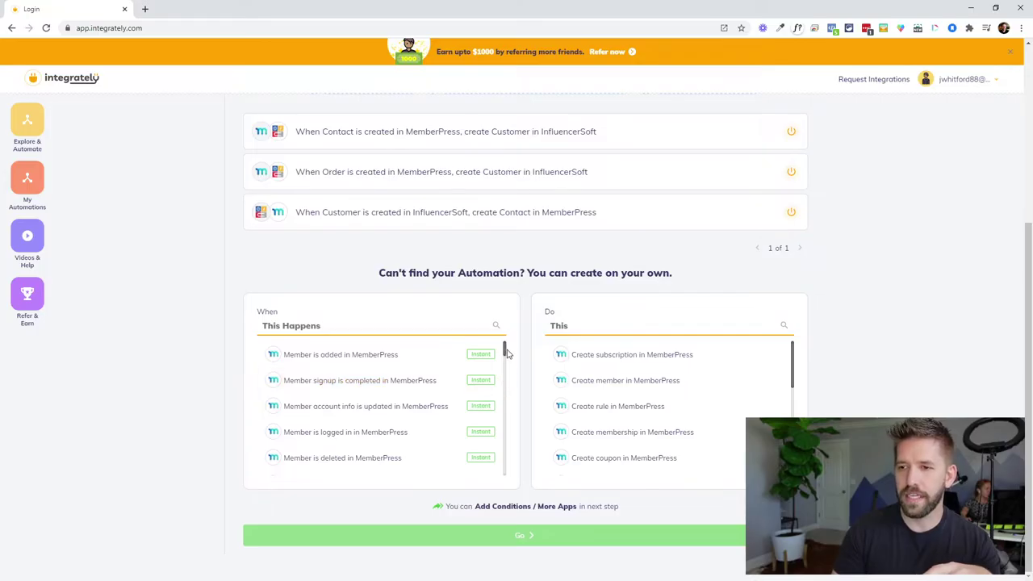
left_click_drag(506, 352, 507, 363)
left_click(501, 352)
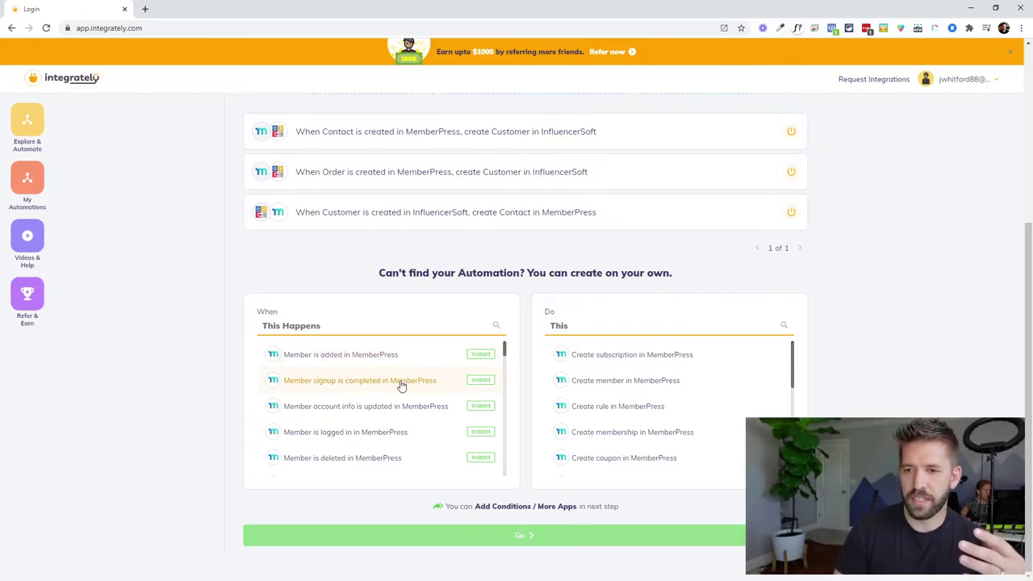
scroll(397, 419, "down", 1)
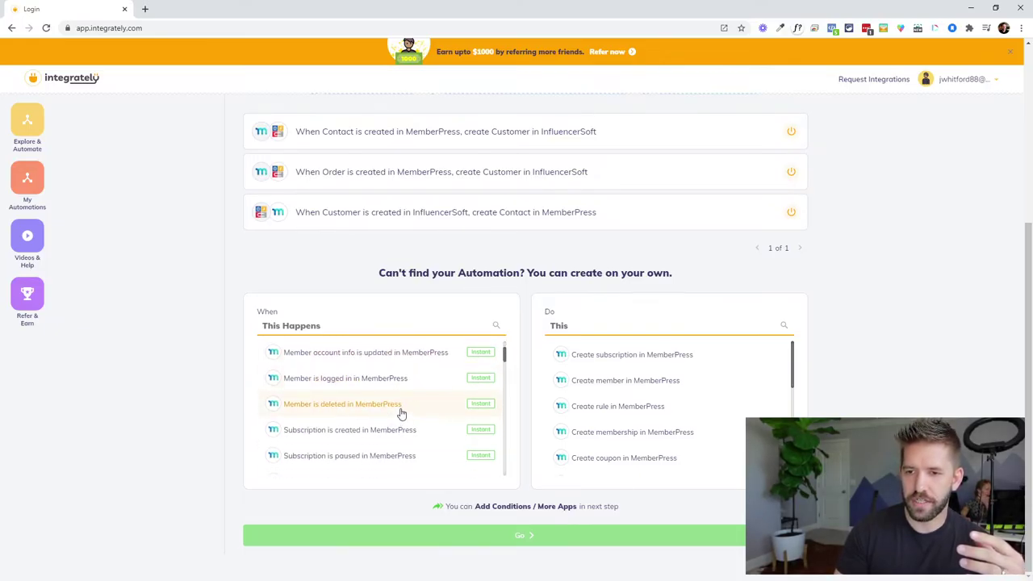
scroll(367, 438, "down", 1)
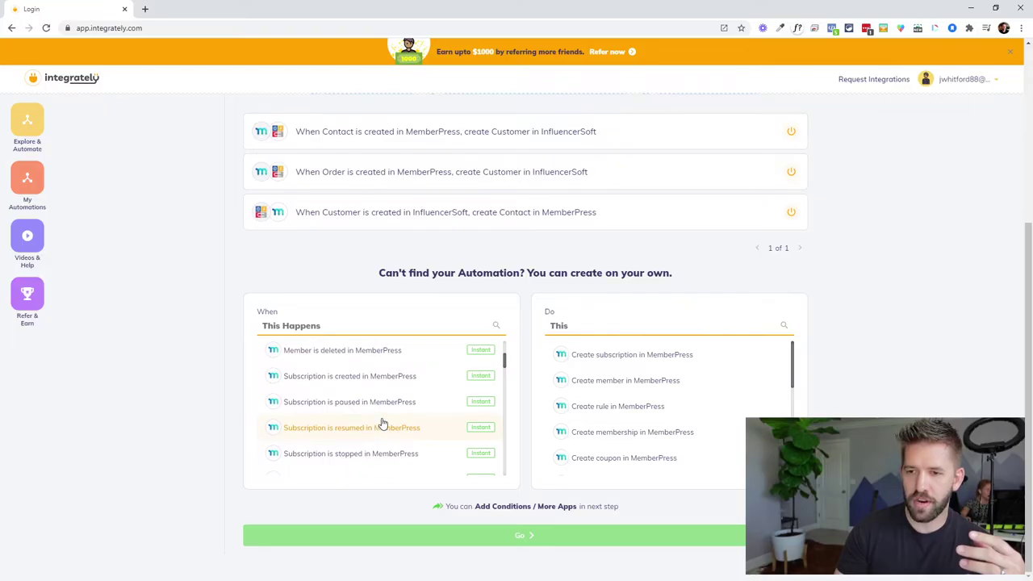
scroll(382, 423, "down", 1)
scroll(382, 424, "down", 1)
scroll(382, 424, "down", 1)
scroll(382, 423, "down", 1)
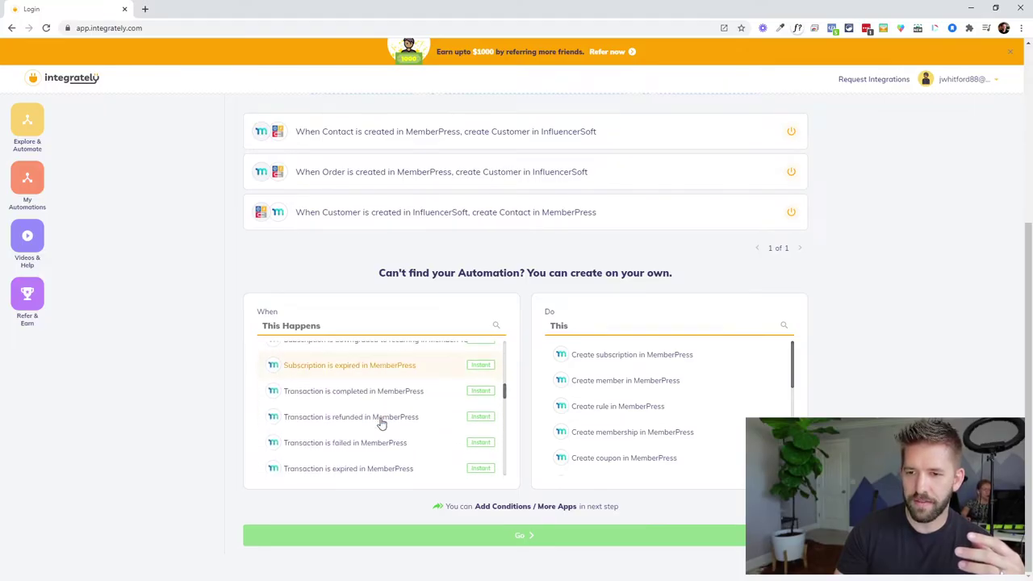
left_click(343, 401)
Step: Set the action to 'Add Lead To Group in InfluencerSoft'
scroll(670, 426, "down", 3)
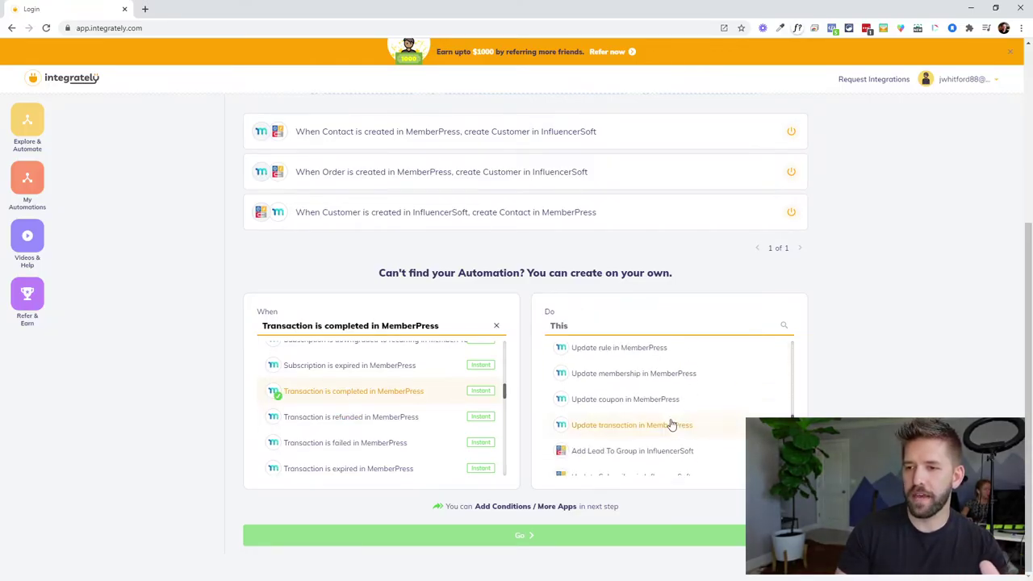
scroll(668, 418, "down", 1)
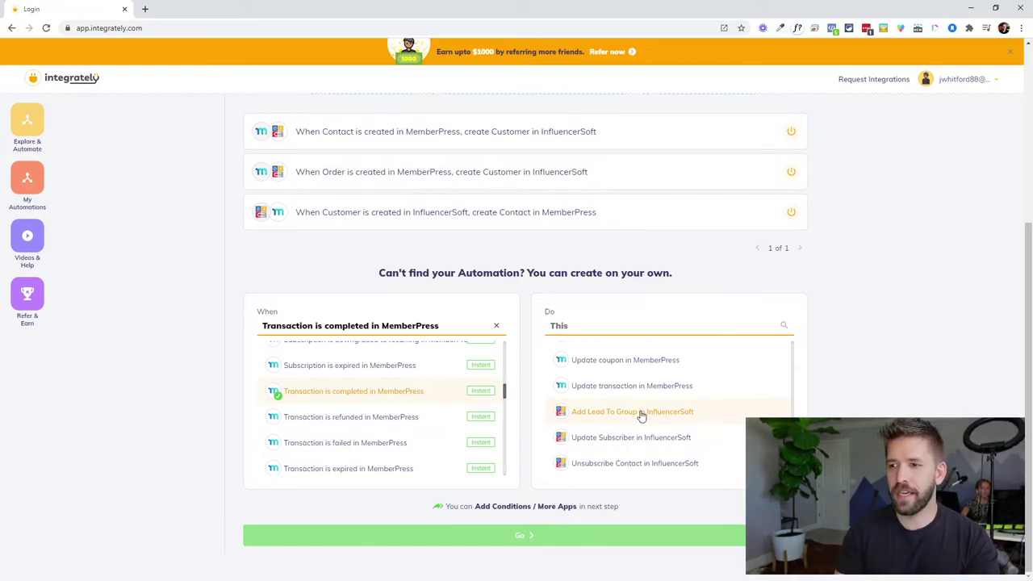
left_click(641, 415)
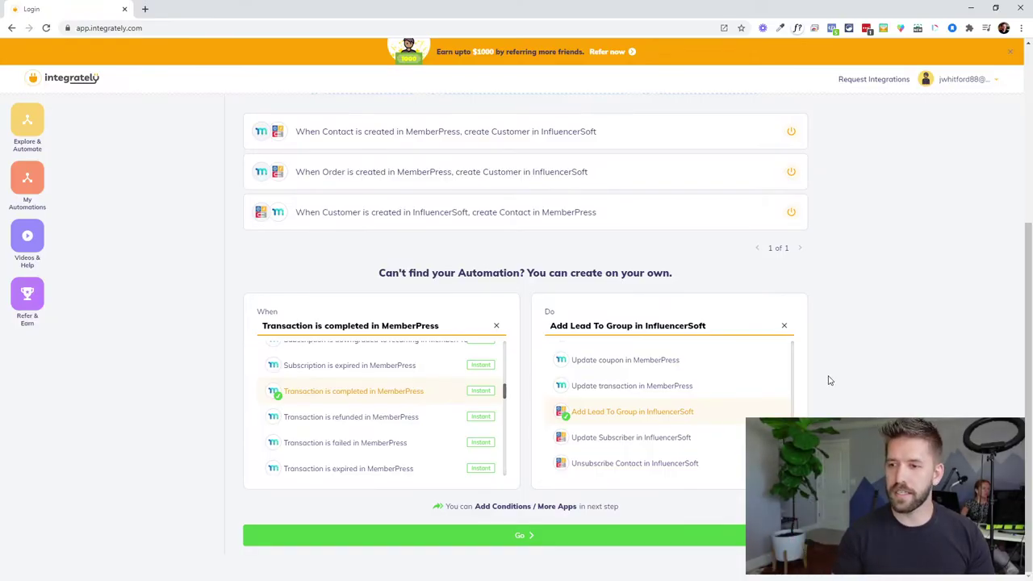
scroll(584, 539, "up", 1)
scroll(584, 538, "down", 1)
Step: Create the flow without extra conditions and link the Main InfluencerSoft Account to the action
left_click(584, 540)
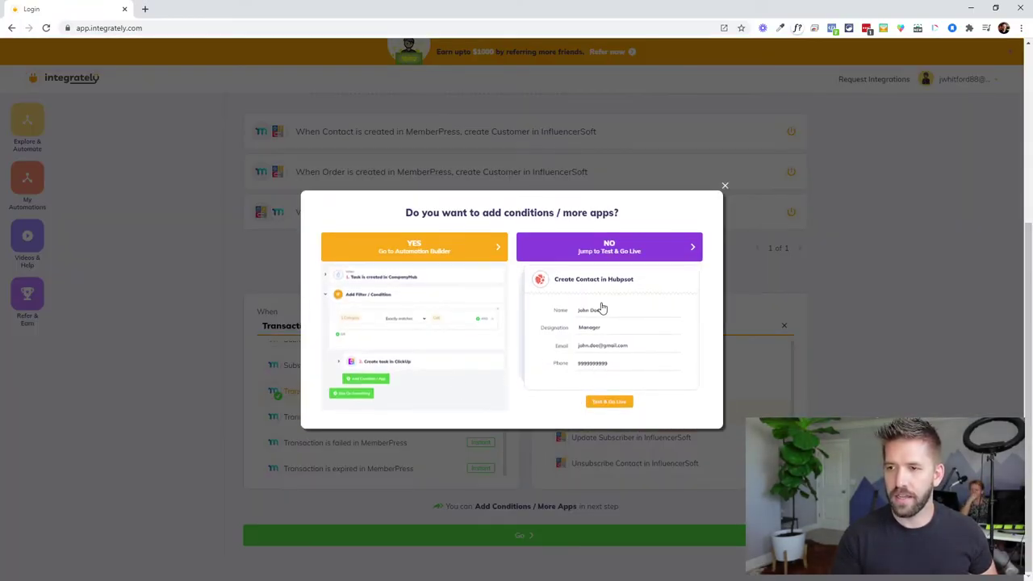
left_click(601, 307)
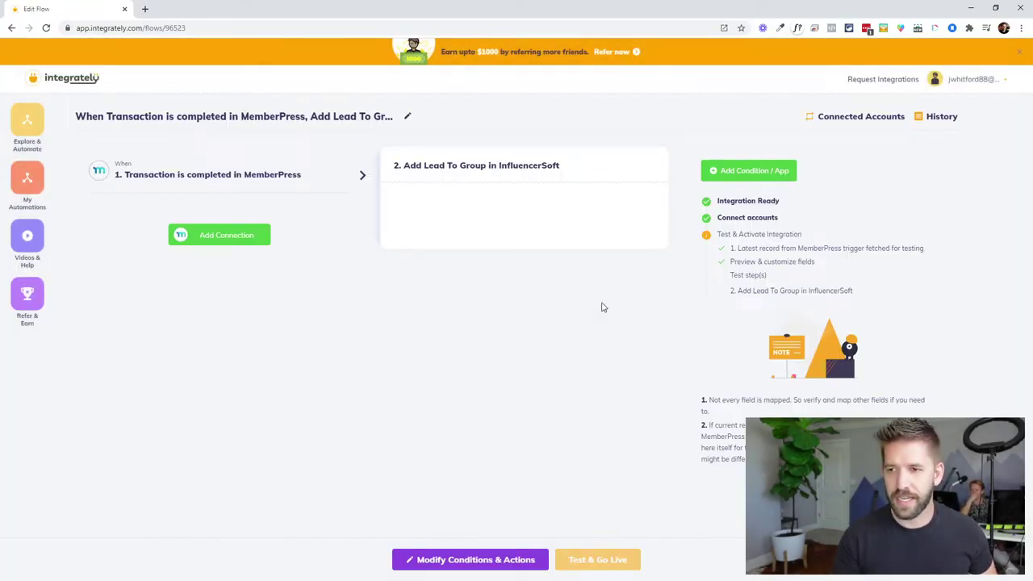
left_click(202, 239)
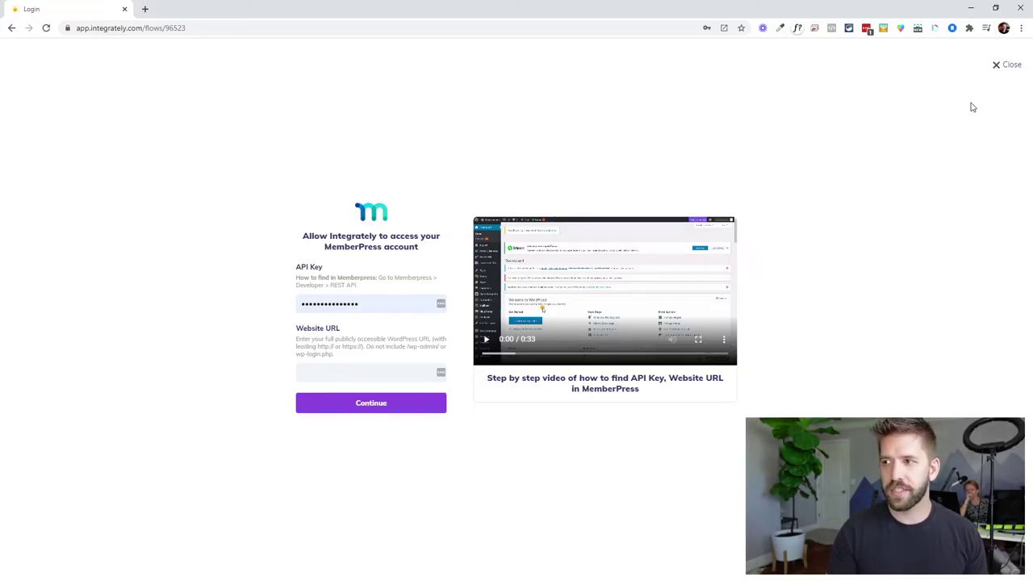
left_click(1006, 68)
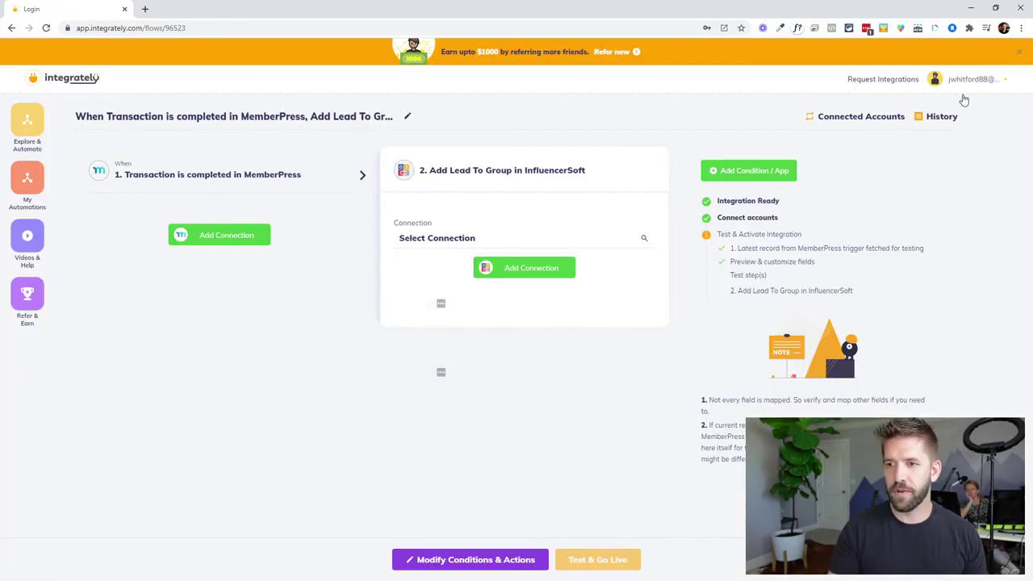
left_click(488, 240)
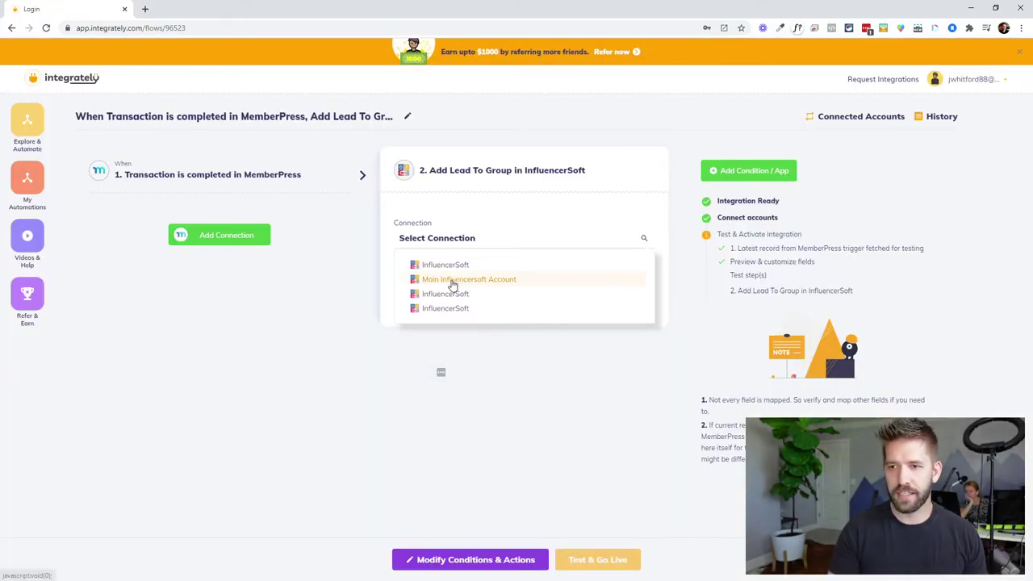
left_click(452, 279)
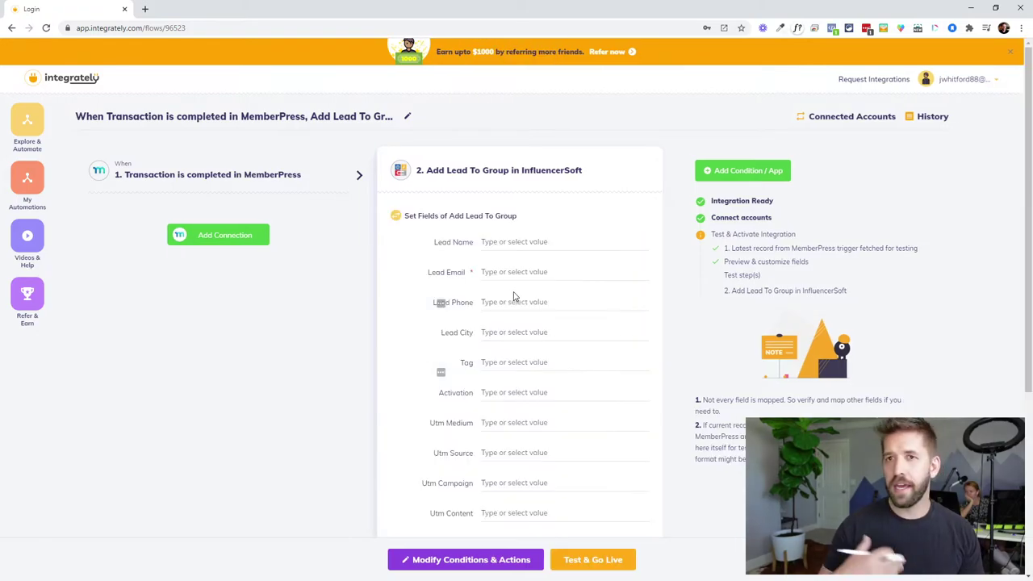